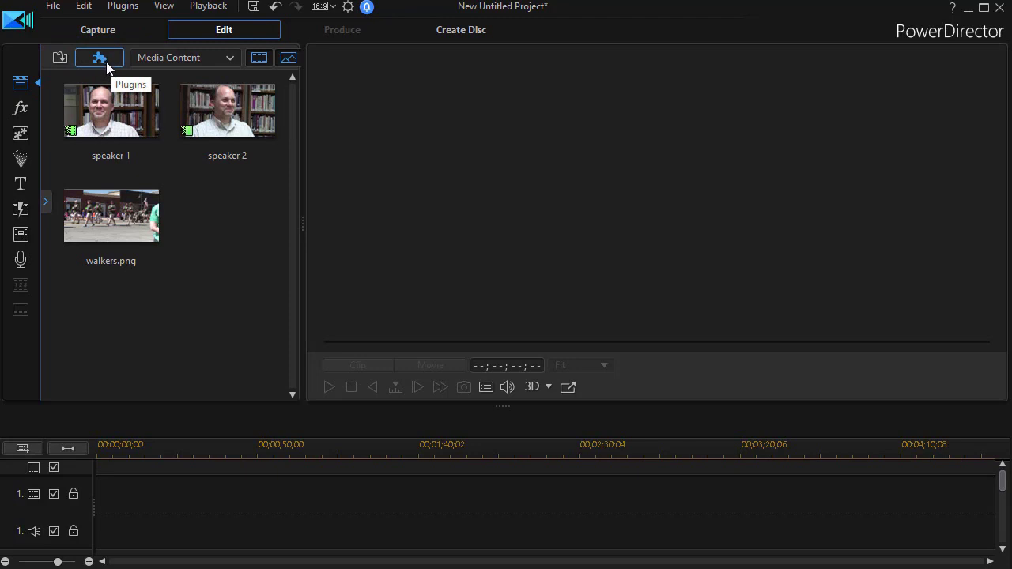
# Launch the Video Collage Designer from Plugins and bring up its Advanced Settings
pyautogui.click(123, 6)
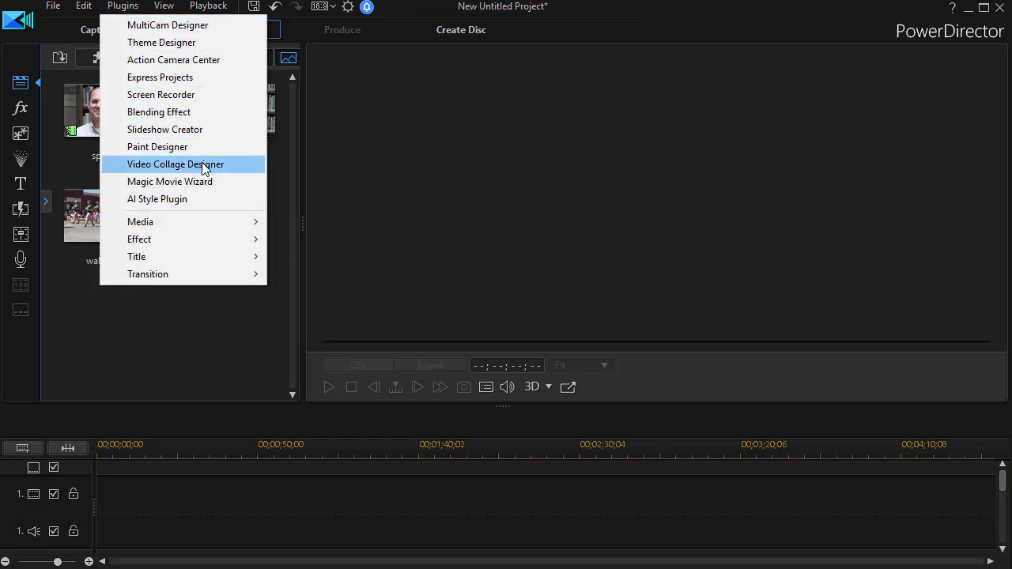
pyautogui.click(237, 164)
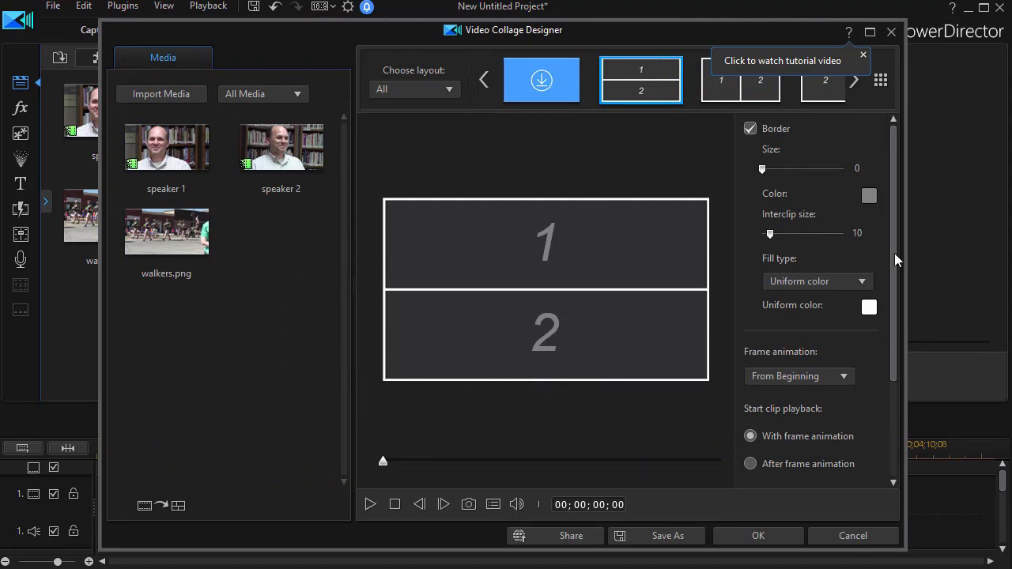
pyautogui.moveTo(894, 251); pyautogui.dragTo(894, 402)
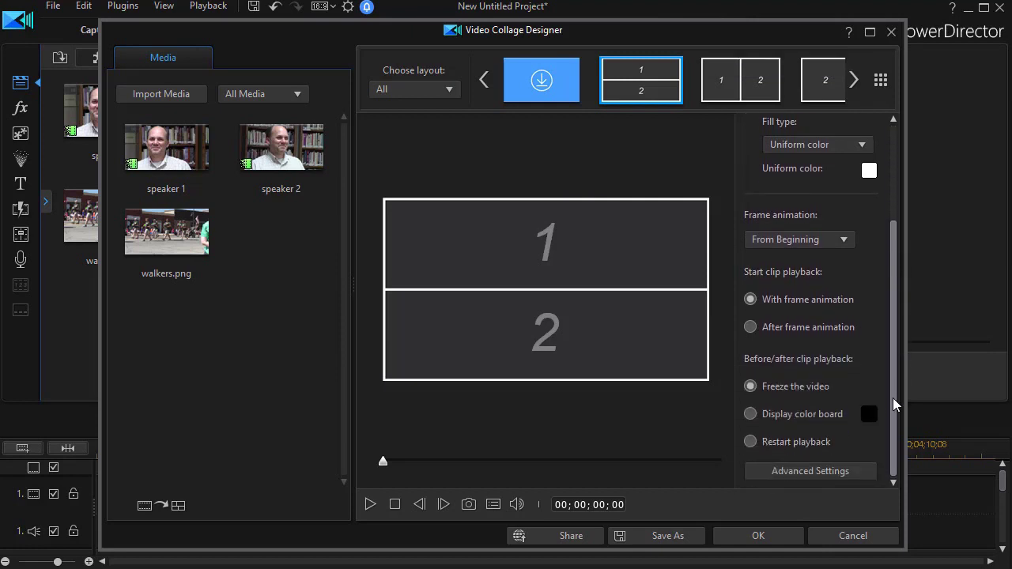
pyautogui.click(801, 470)
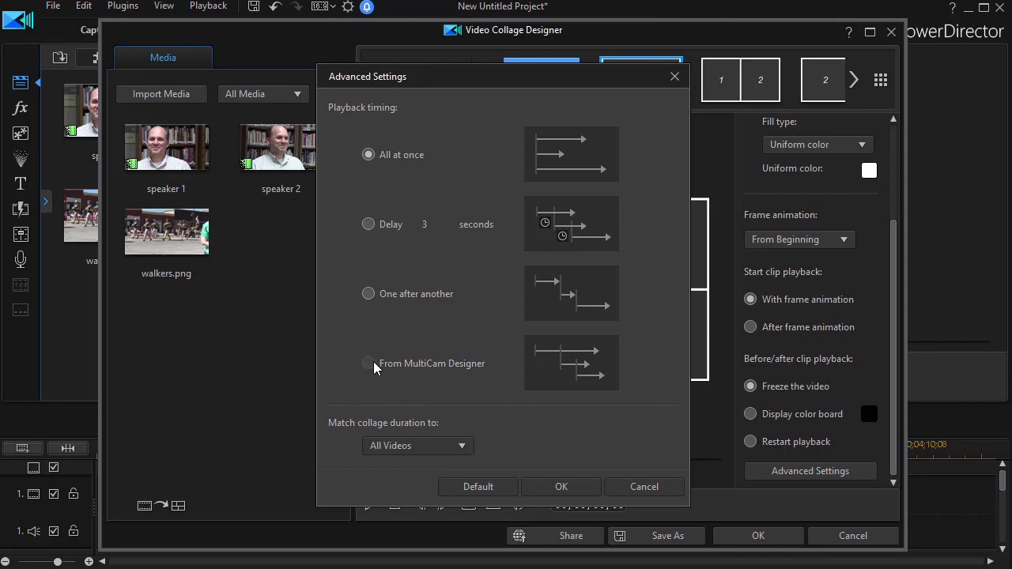
# Cancel out of Advanced Settings and the Video Collage Designer without changes
pyautogui.click(666, 488)
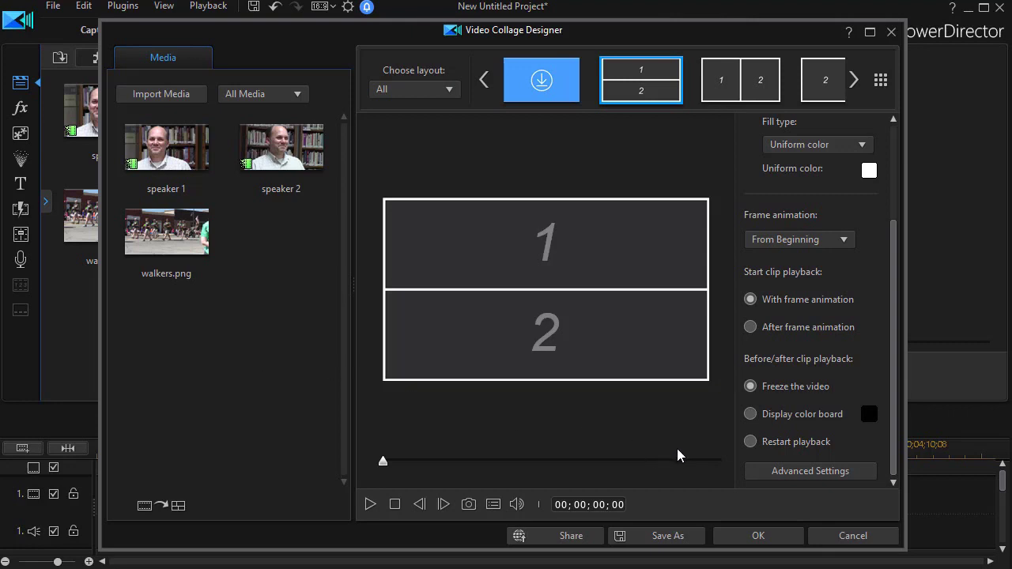
pyautogui.click(858, 537)
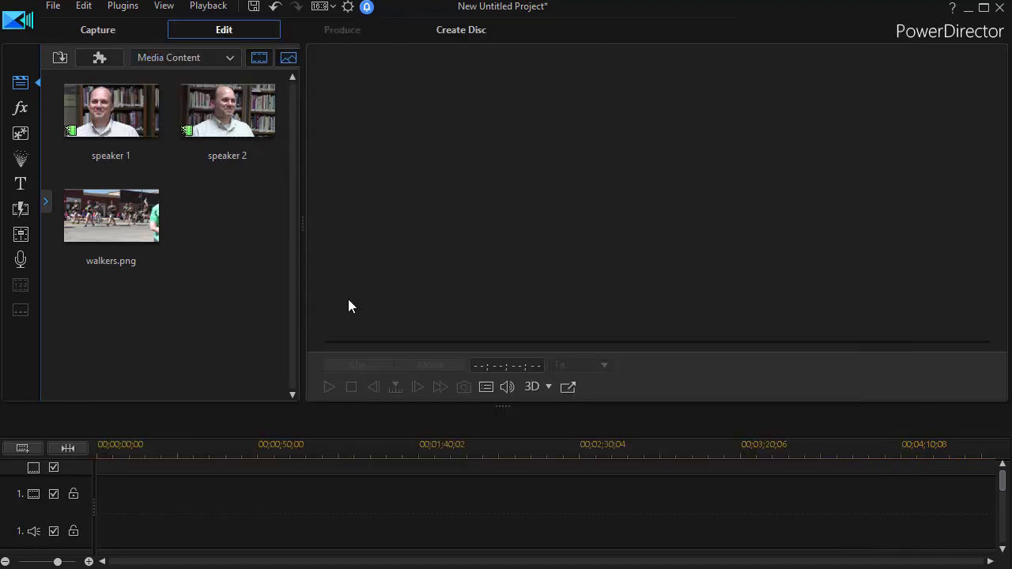
# Launch the MultiCam Designer from the Plugins menu
pyautogui.click(125, 7)
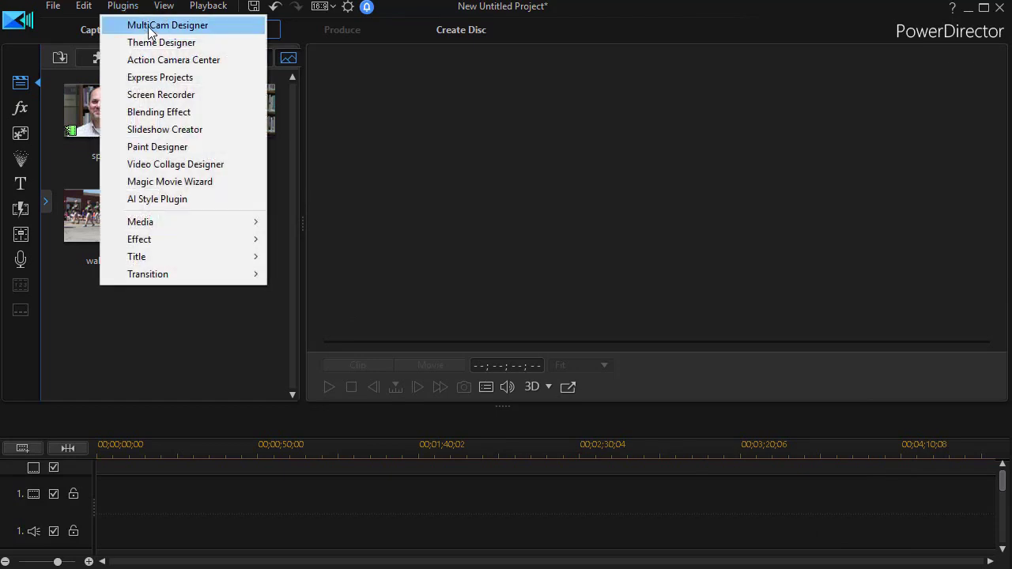
pyautogui.click(148, 29)
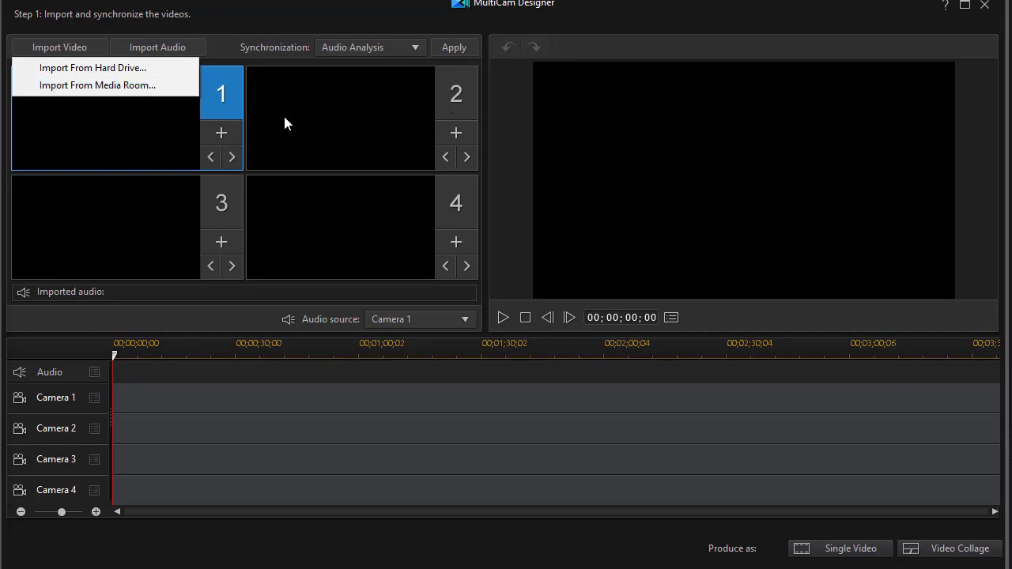
# Import the speaker 1 clip from the Media Room as Camera 1
pyautogui.click(126, 87)
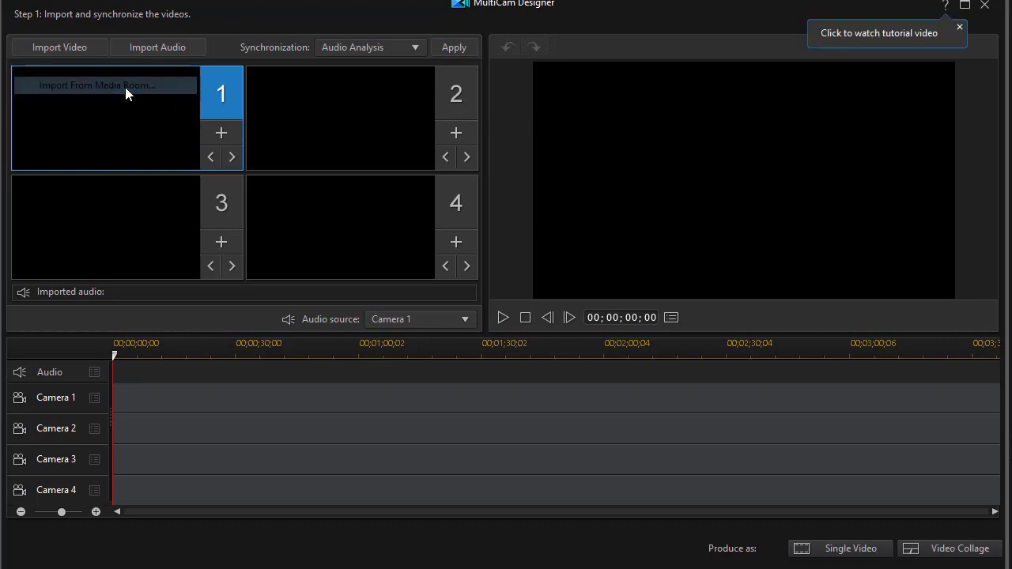
pyautogui.click(349, 196)
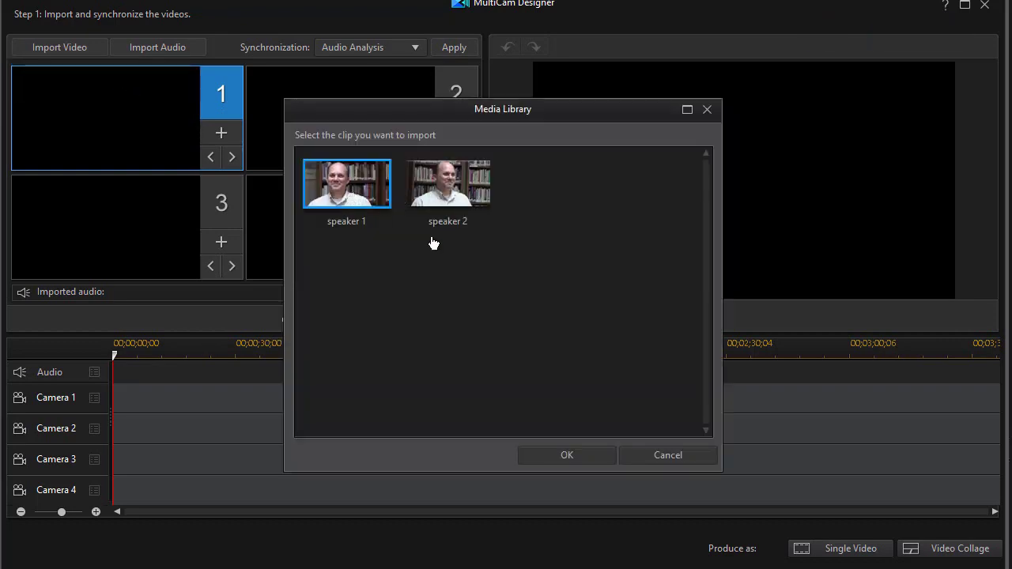
pyautogui.click(550, 451)
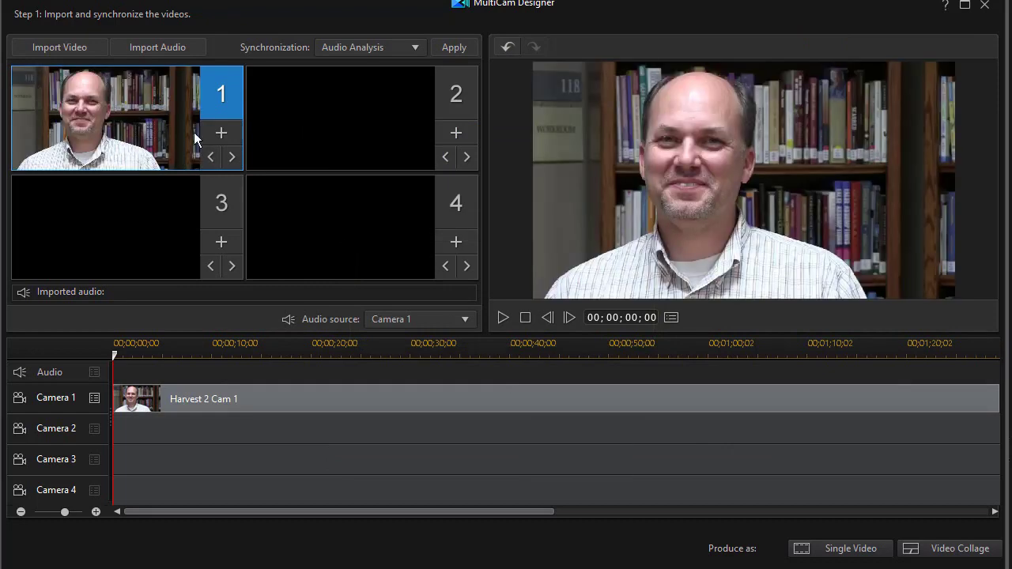
# Import the speaker 2 clip from the Media Room into camera slot 2
pyautogui.click(459, 97)
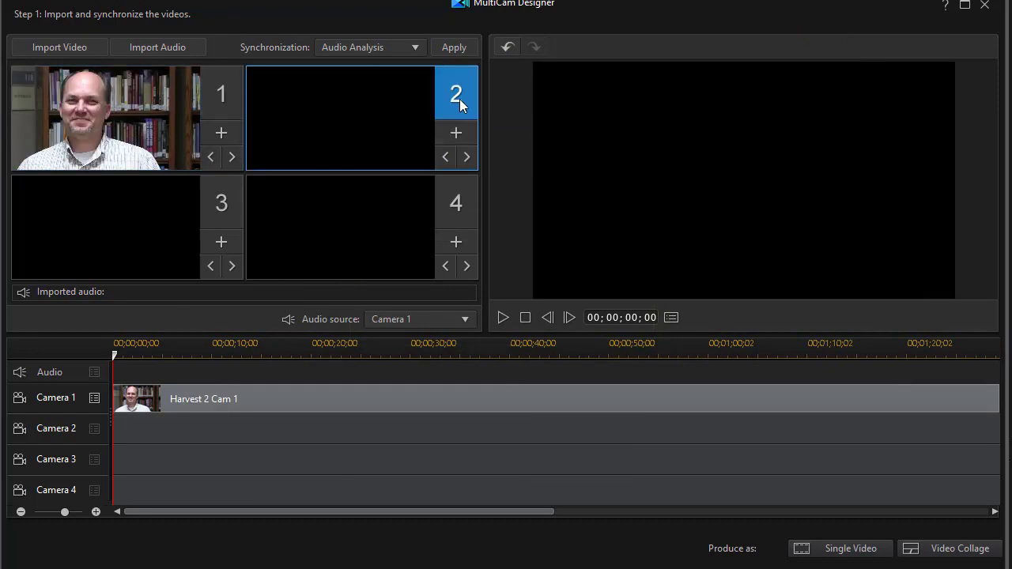
pyautogui.click(457, 134)
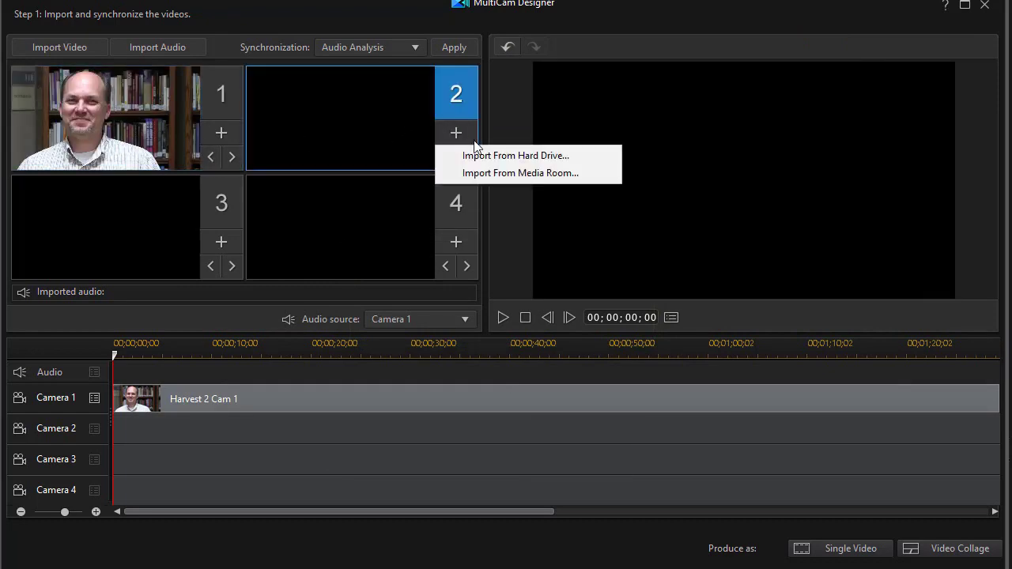
pyautogui.click(490, 172)
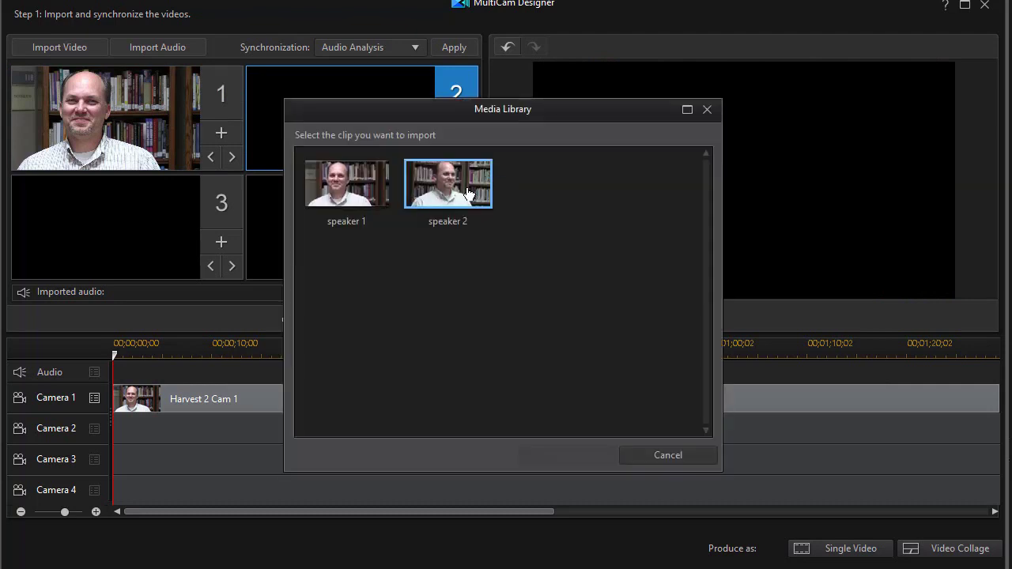
pyautogui.click(469, 194)
pyautogui.click(578, 455)
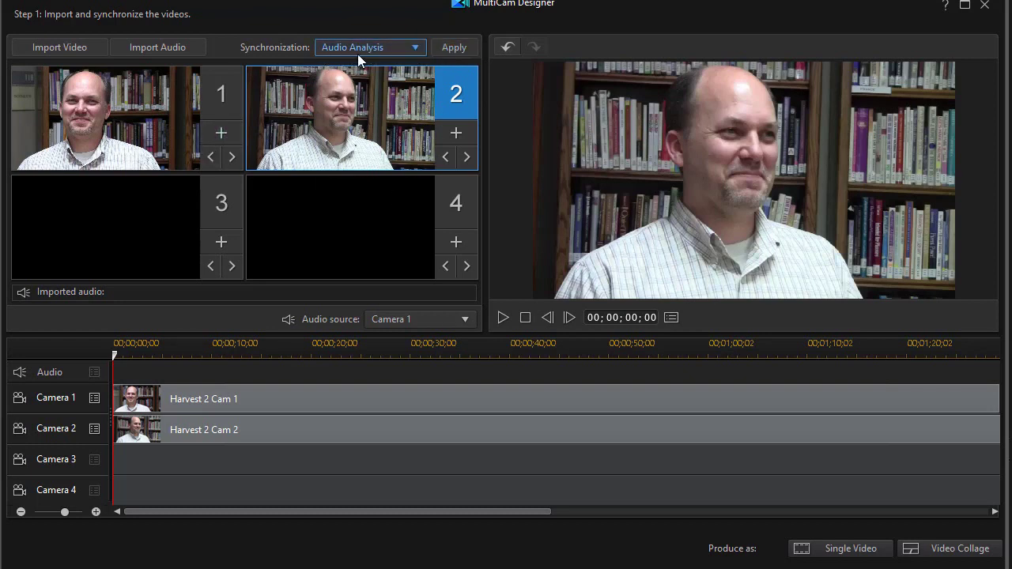
# Sync Camera 1 and Camera 2 by Audio Analysis, offsetting Camera 1 to 00;00;00;20
pyautogui.click(464, 49)
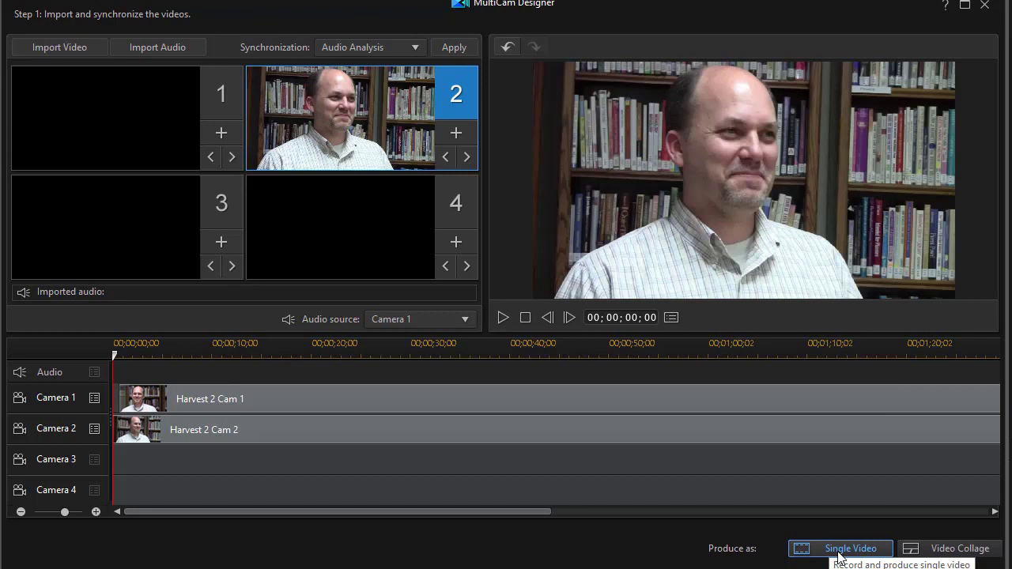
# Send the synced angles to the Video Collage Designer with 'Do not show again' ticked
pyautogui.click(959, 551)
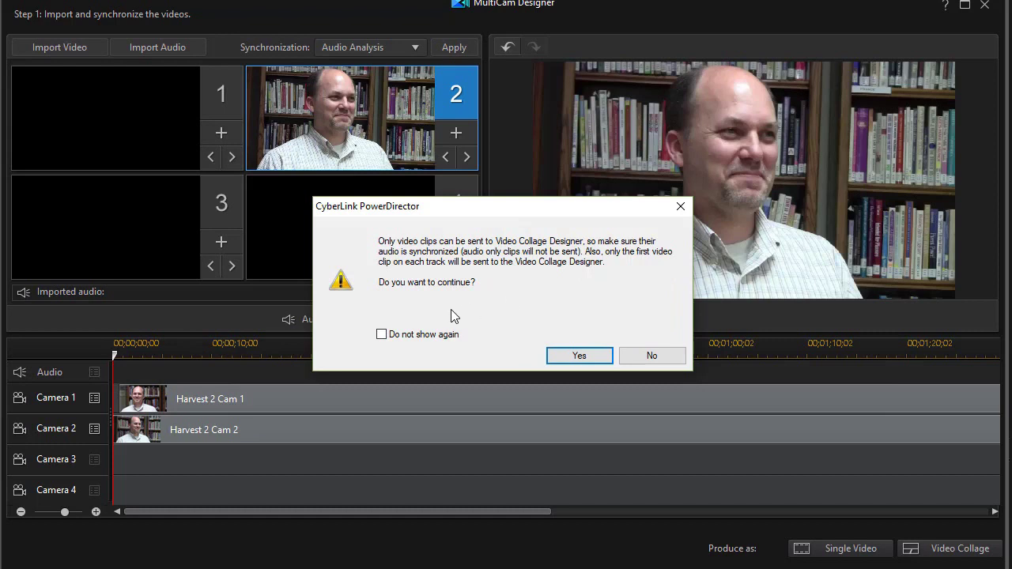
pyautogui.click(382, 336)
pyautogui.click(580, 356)
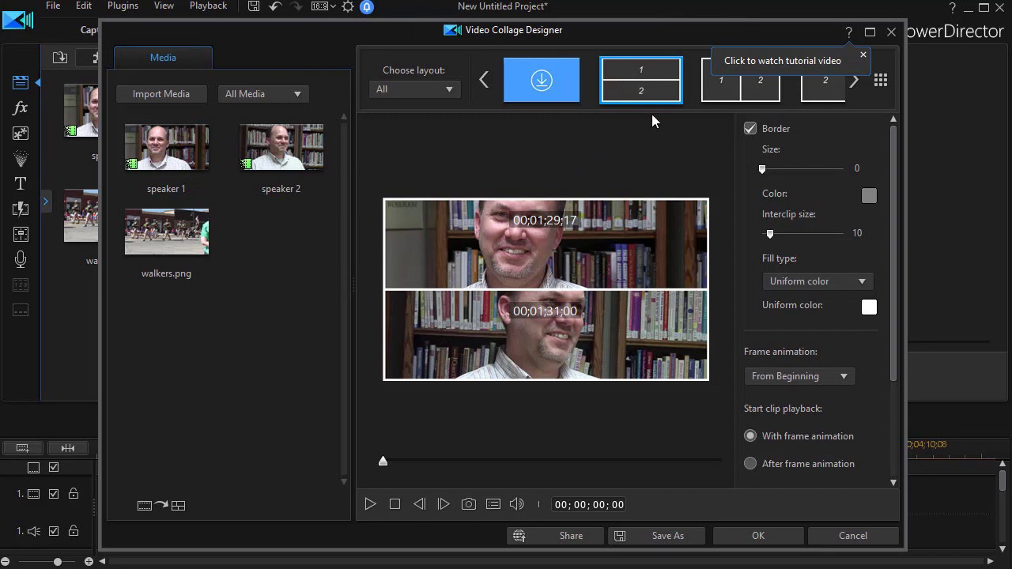
# Apply the 2 over 3/1 collage layout: one wide top frame, two angled frames below
pyautogui.click(880, 81)
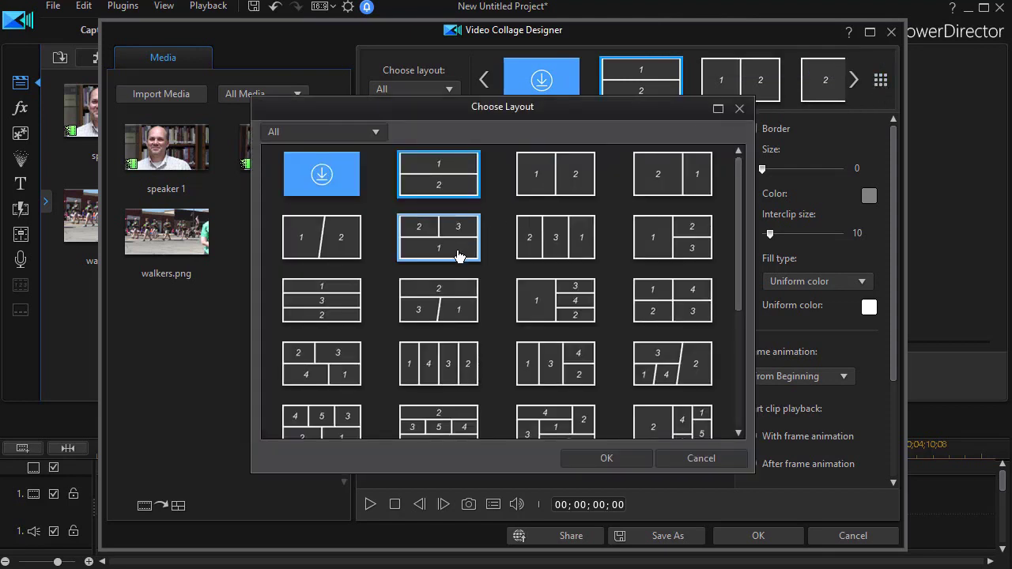
pyautogui.click(448, 304)
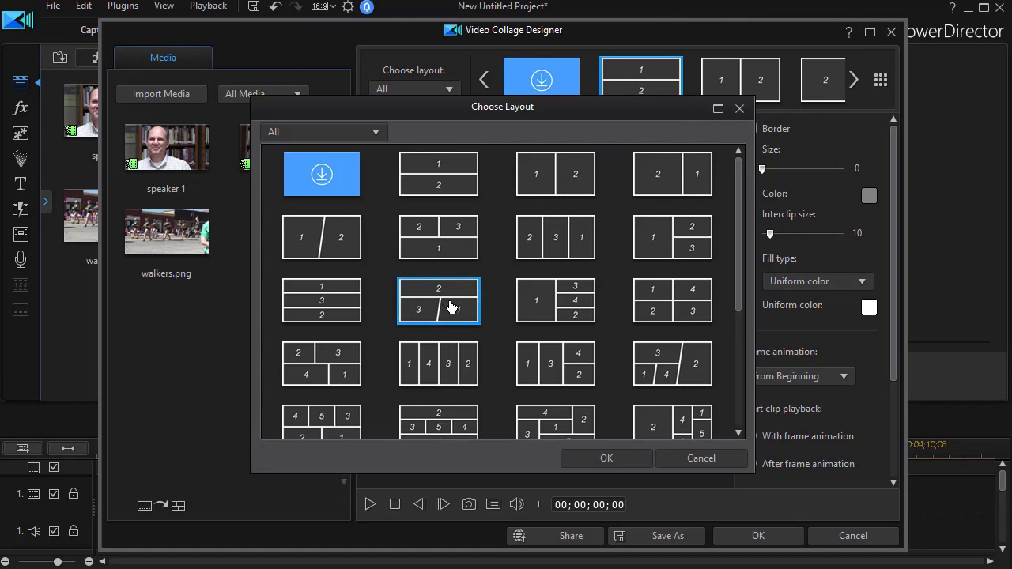
pyautogui.click(611, 461)
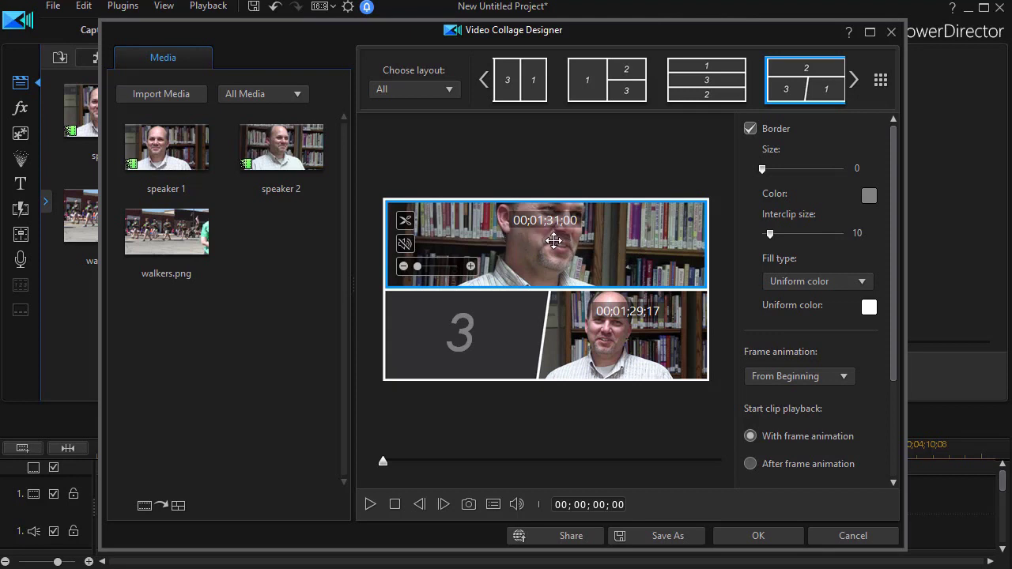
# Move a speaker clip to the lower-left frame, place walkers.png on top, and preview
pyautogui.moveTo(554, 239); pyautogui.dragTo(451, 341)
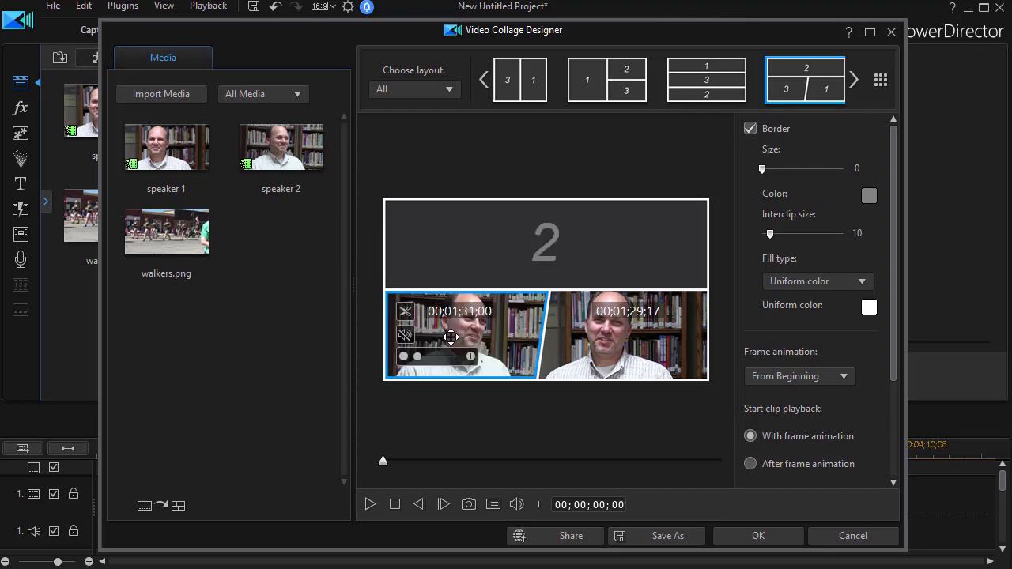
pyautogui.moveTo(170, 242); pyautogui.dragTo(546, 243)
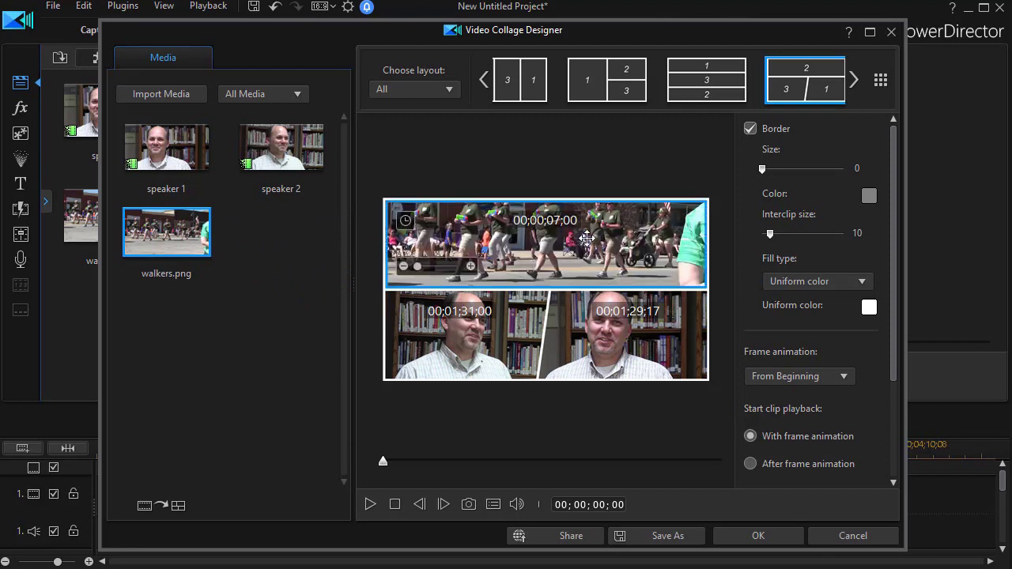
pyautogui.moveTo(573, 240); pyautogui.dragTo(579, 269)
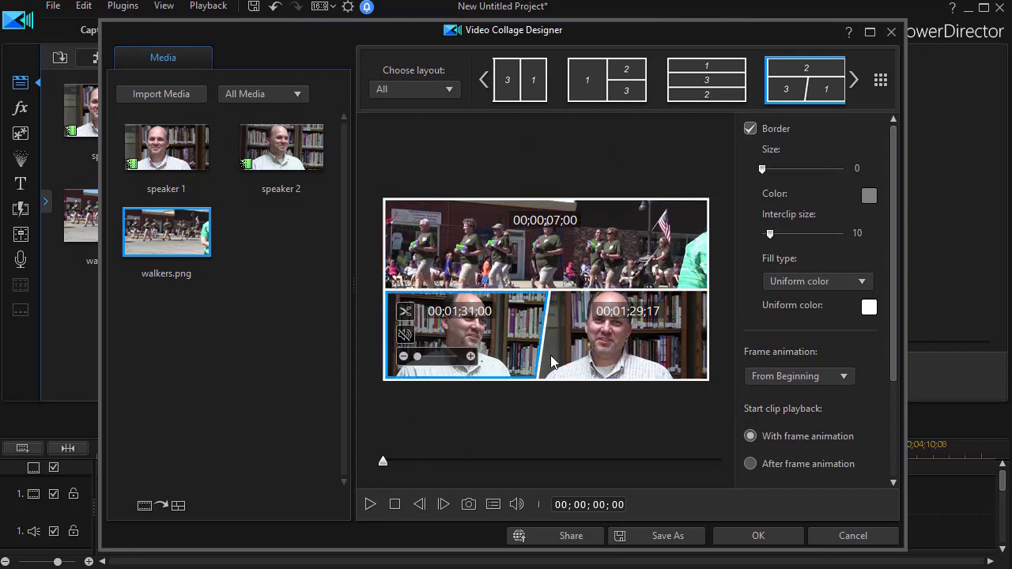
pyautogui.moveTo(628, 354)
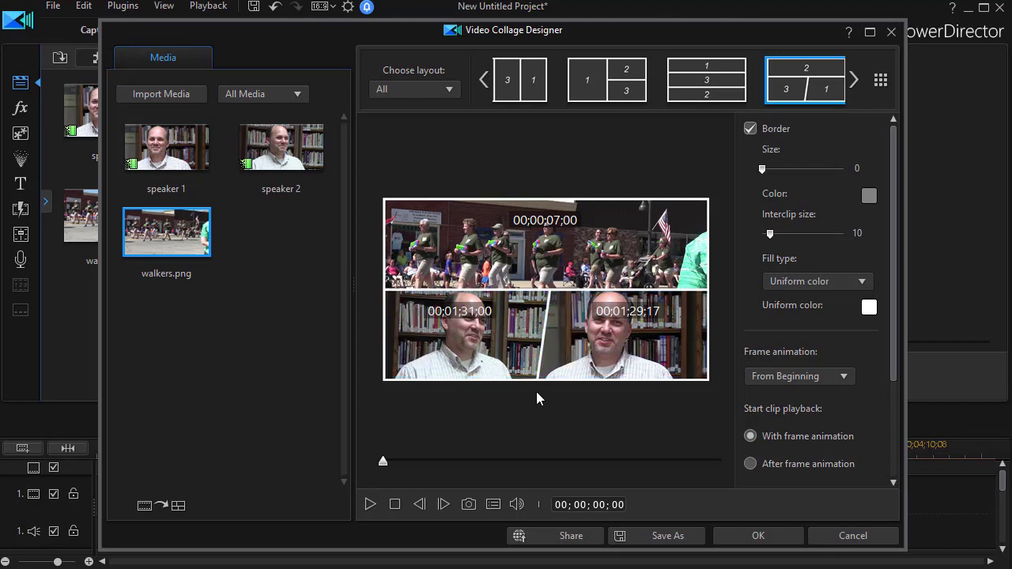
pyautogui.moveTo(568, 250)
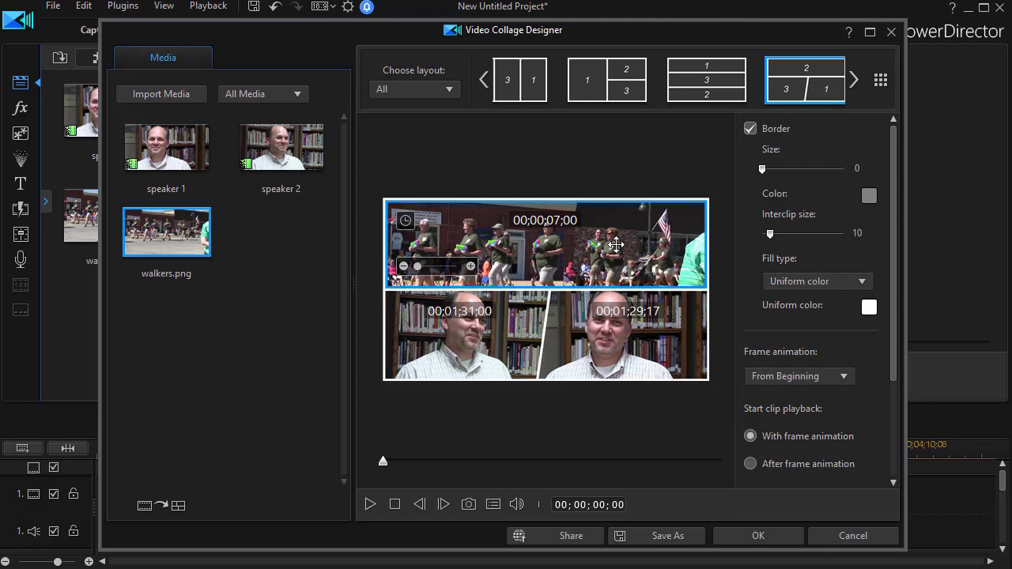
pyautogui.click(373, 504)
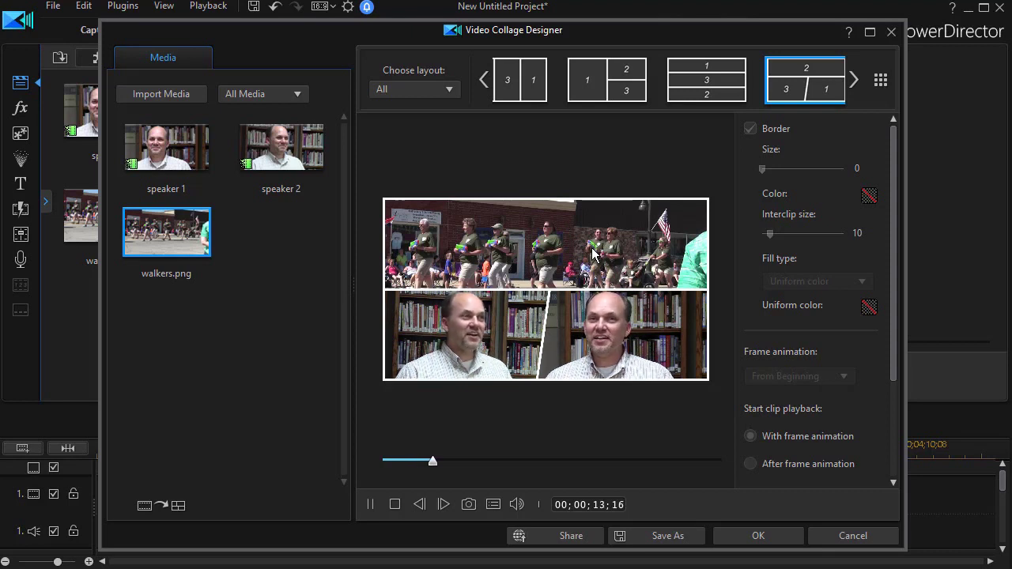
pyautogui.click(395, 504)
# Add the 00;01;31;00 collage to the timeline and play it back in the main preview
pyautogui.click(758, 536)
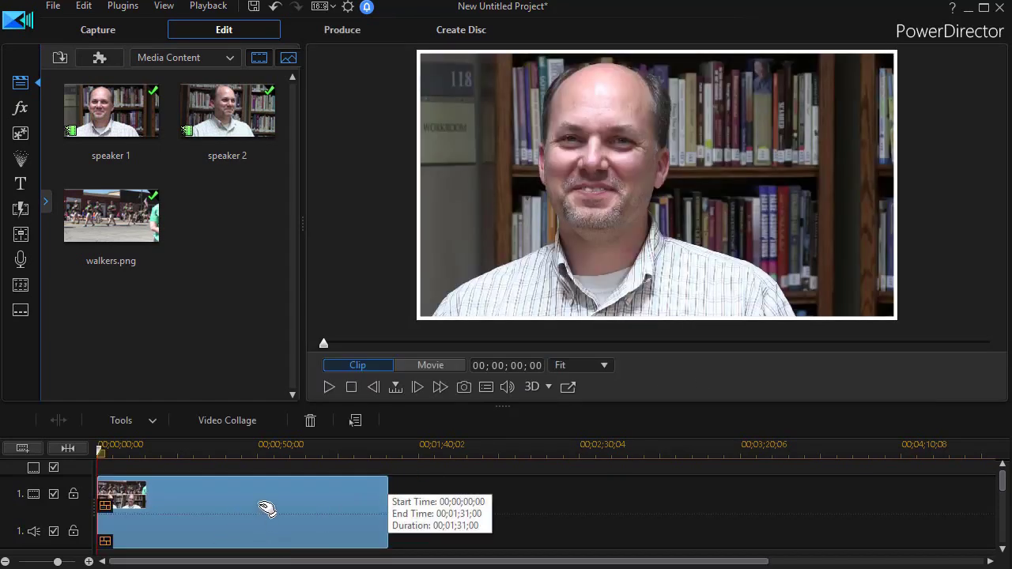
pyautogui.click(329, 386)
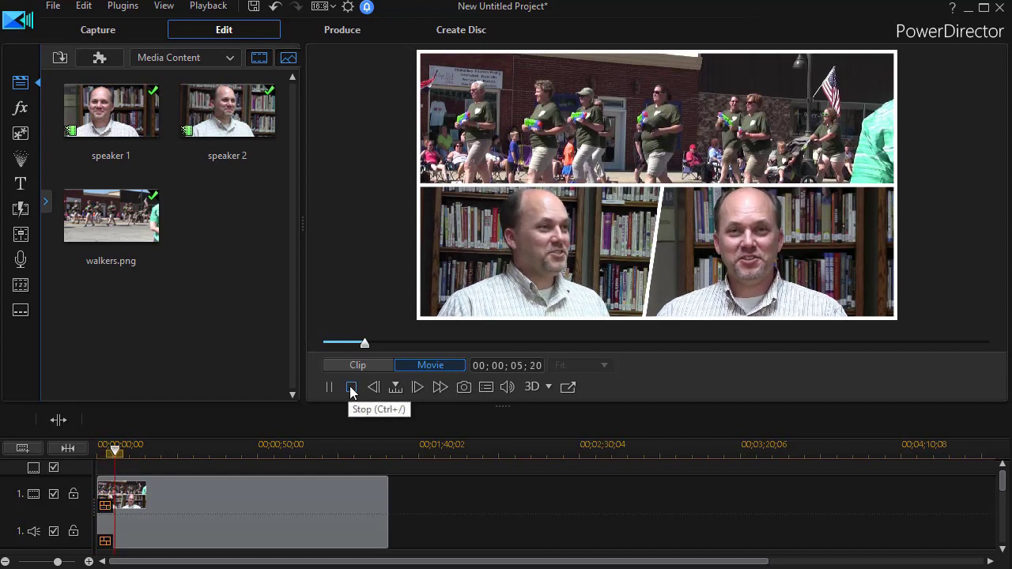
pyautogui.click(351, 386)
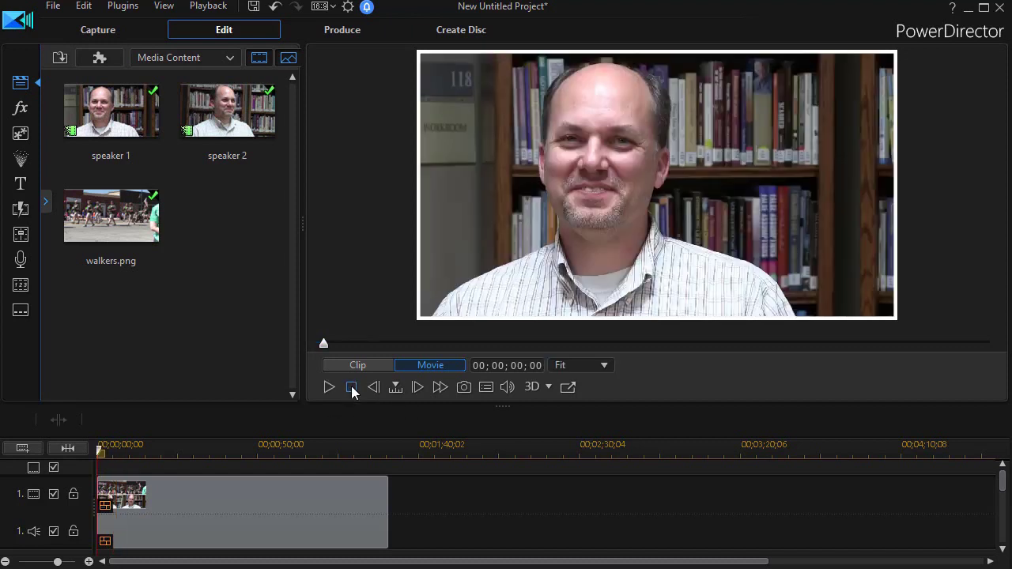
pyautogui.click(257, 498)
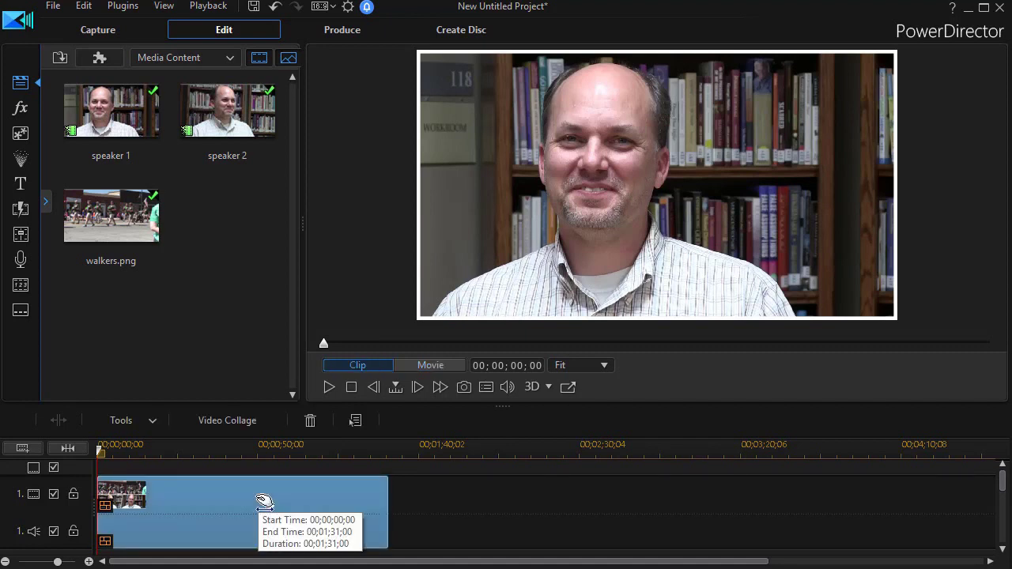
# Reopen the selected collage clip with the Video Collage toolbar button
pyautogui.click(228, 420)
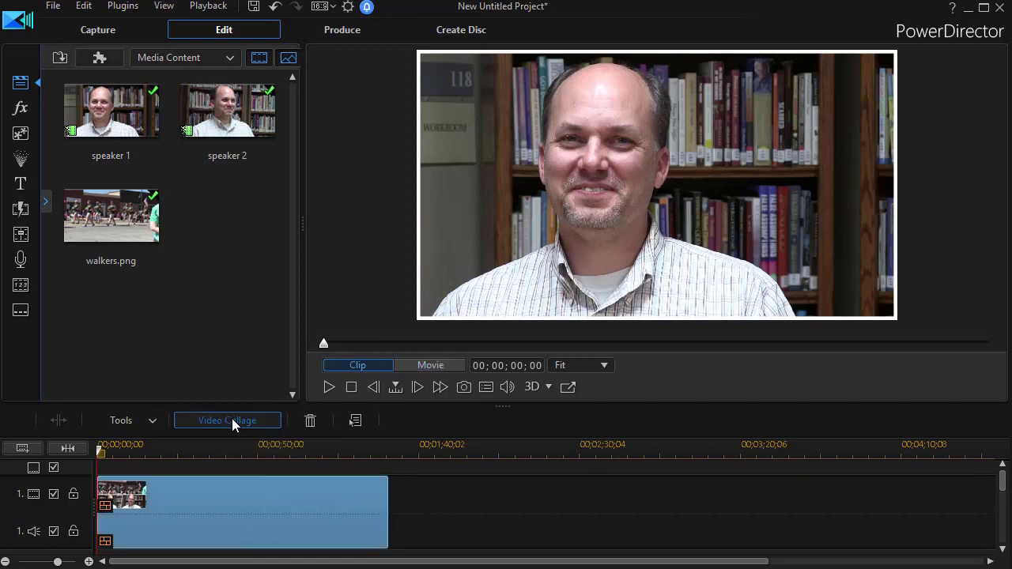